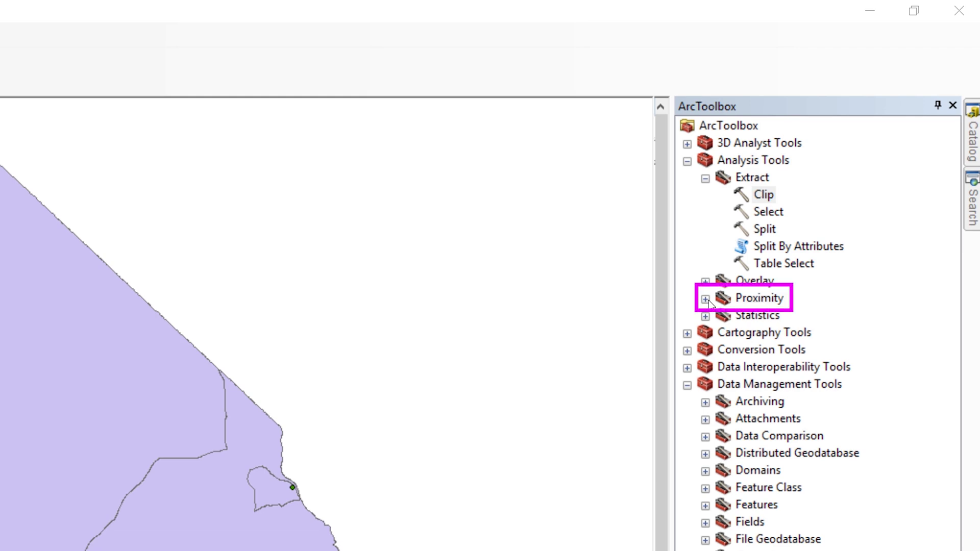
Step: Open the Proximity Buffer tool with Large_Grocery_Stores as input and browse for the output location
click(709, 300)
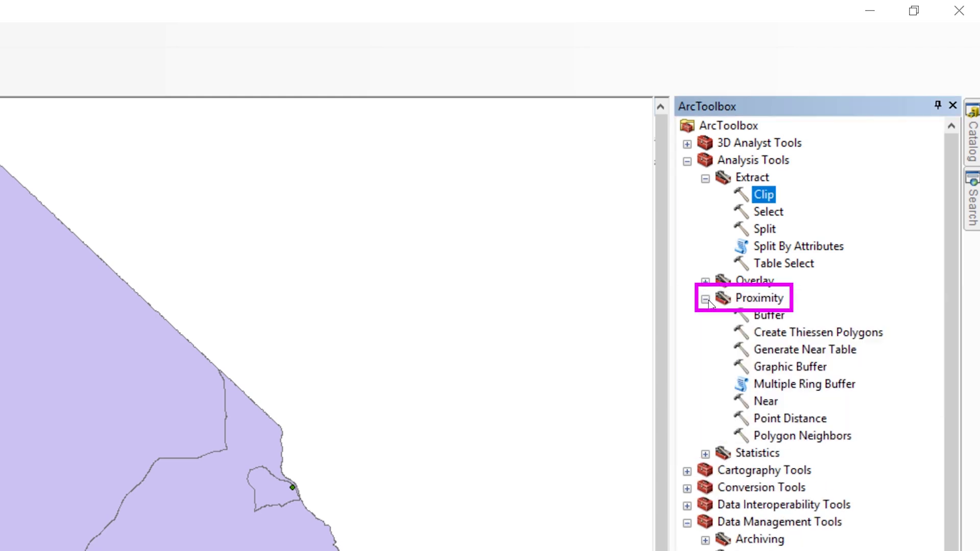
double_click(768, 314)
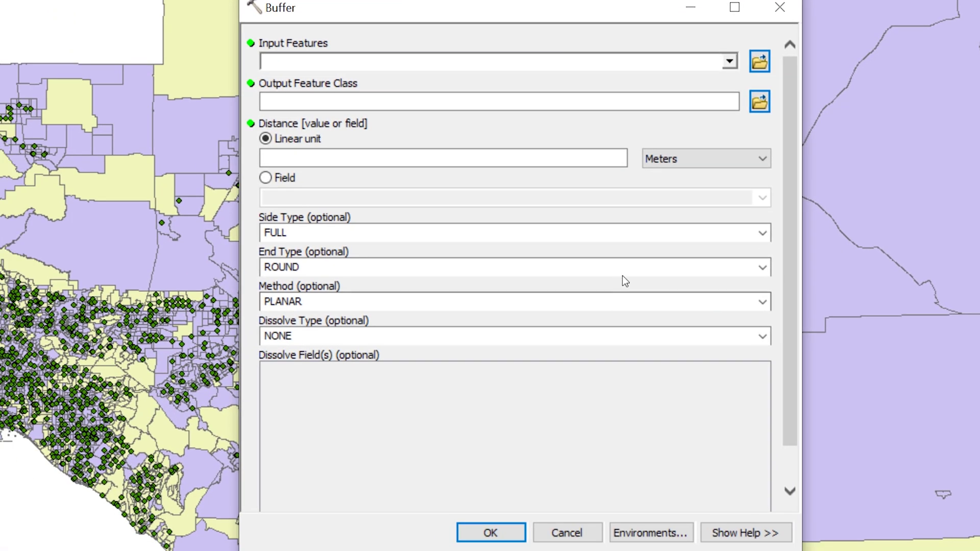
click(727, 59)
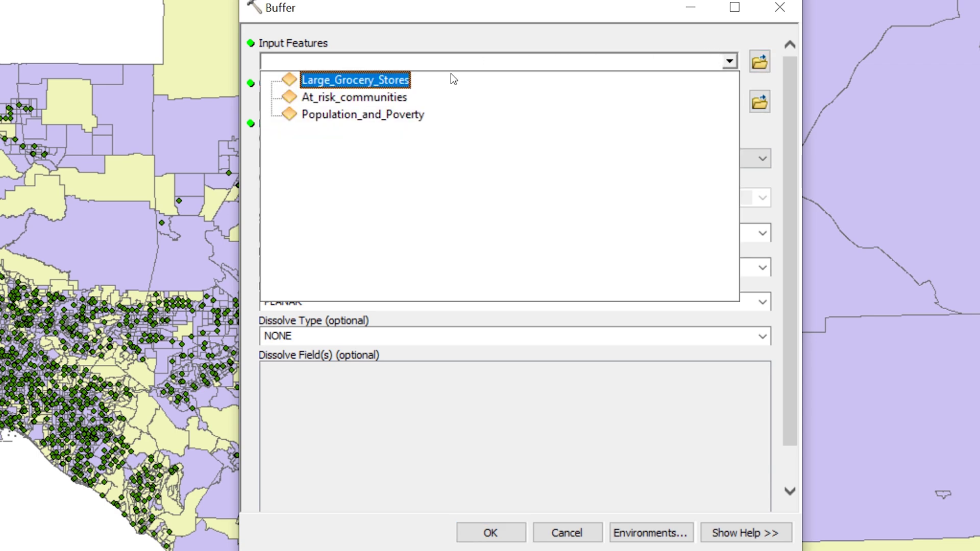
click(382, 83)
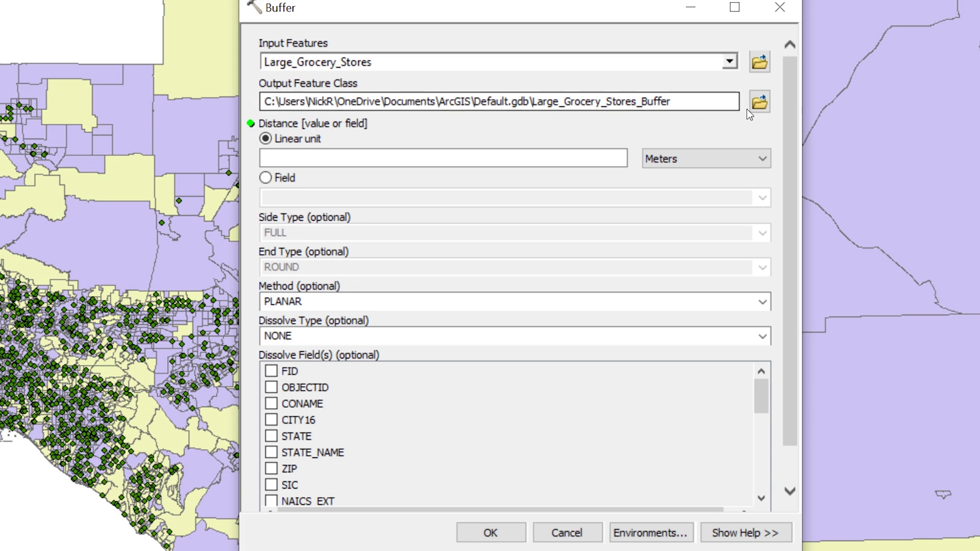
click(758, 102)
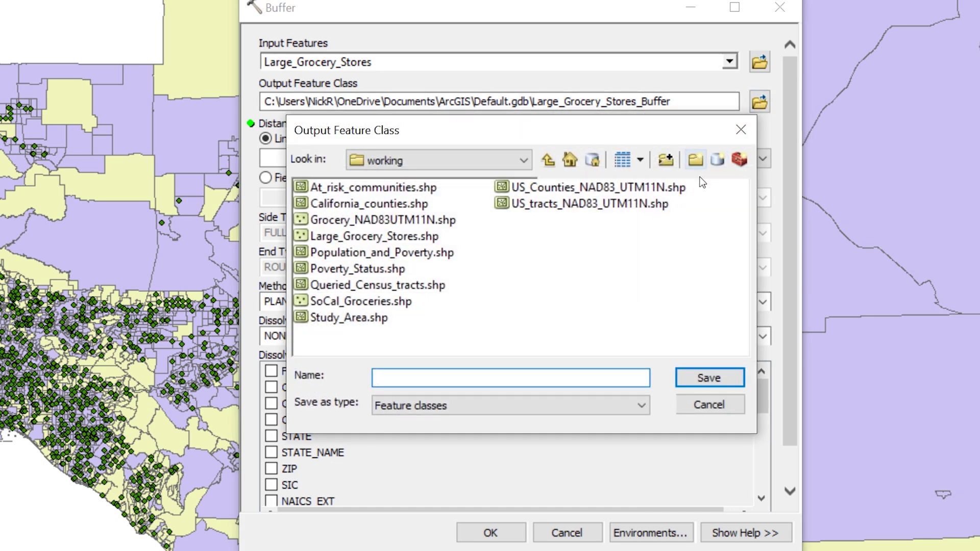
text(One_Mile_Buffer)
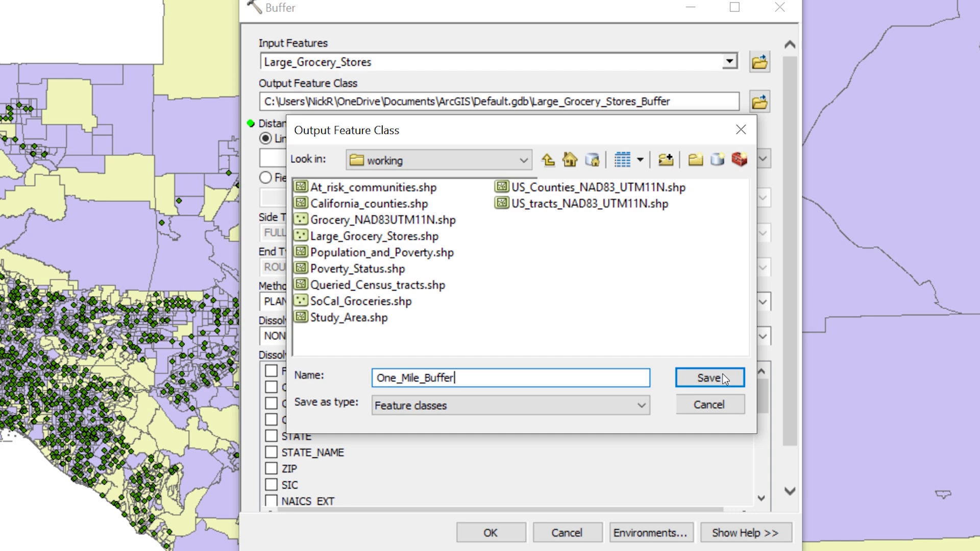
Step: Save the output as One_Mile_Buffer, with a 1 mile distance and dissolve type ALL
click(722, 376)
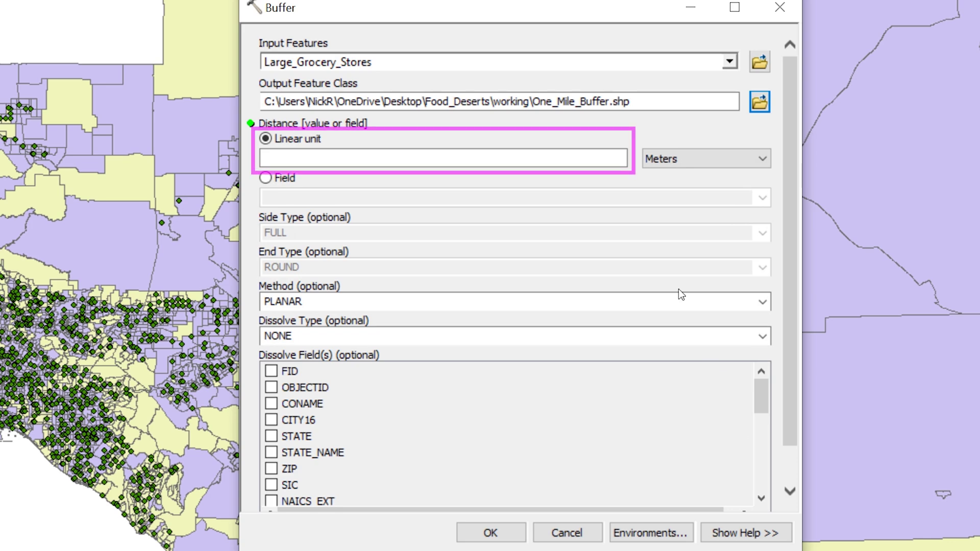
click(619, 159)
text(1)
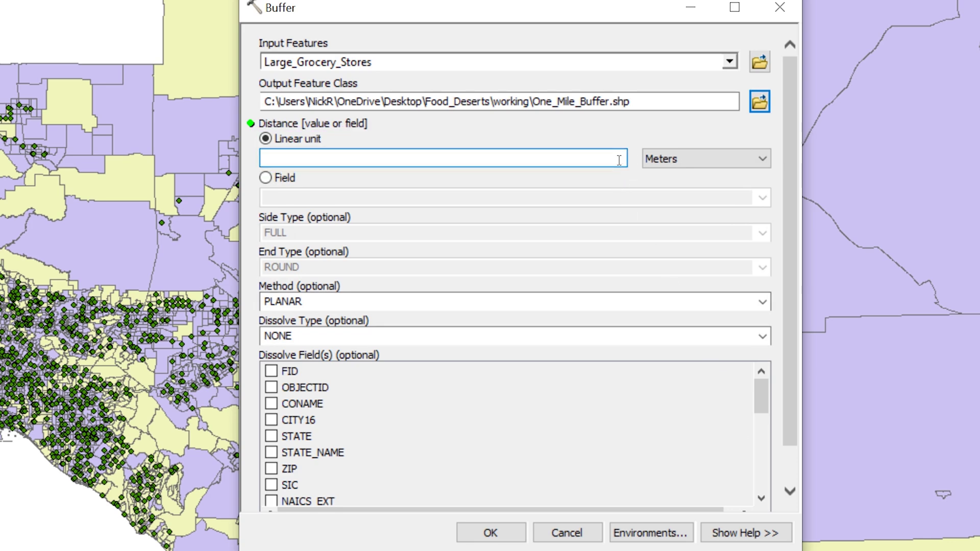
click(729, 159)
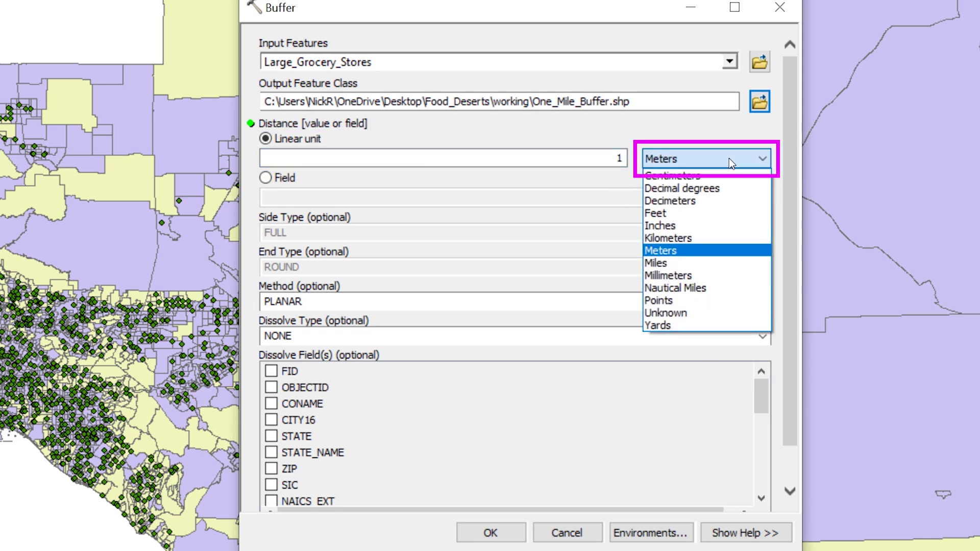
click(684, 262)
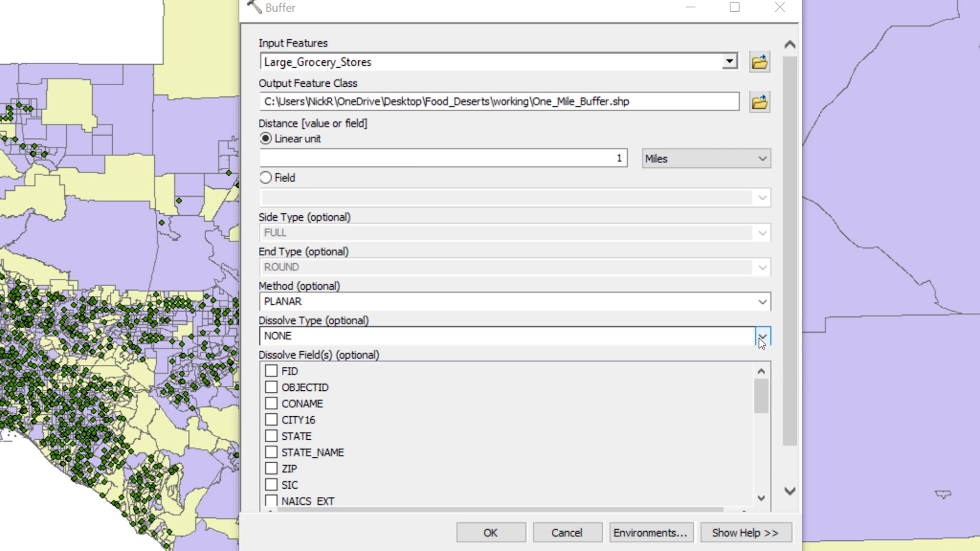
click(761, 338)
click(749, 362)
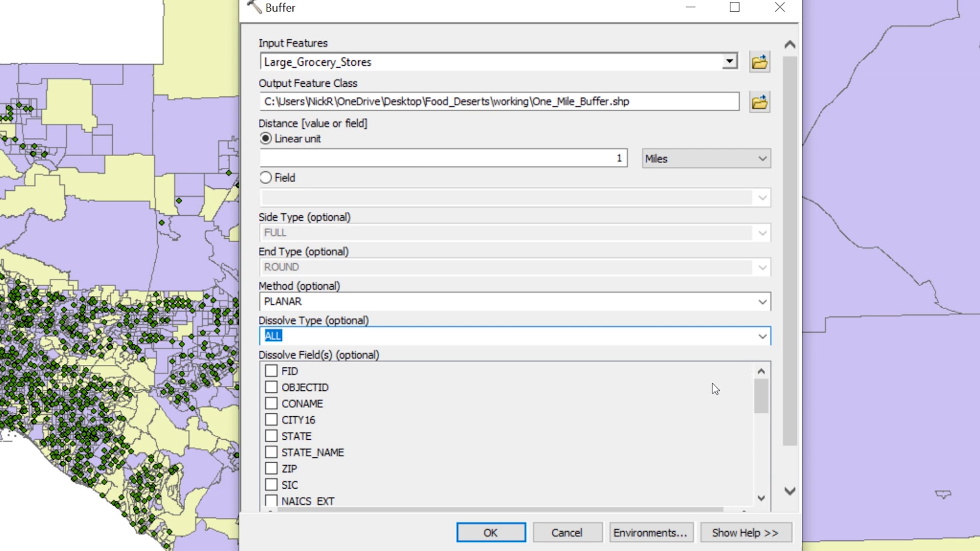
Step: Run the buffer, then zoom into the dense cluster of grocery stores
click(492, 536)
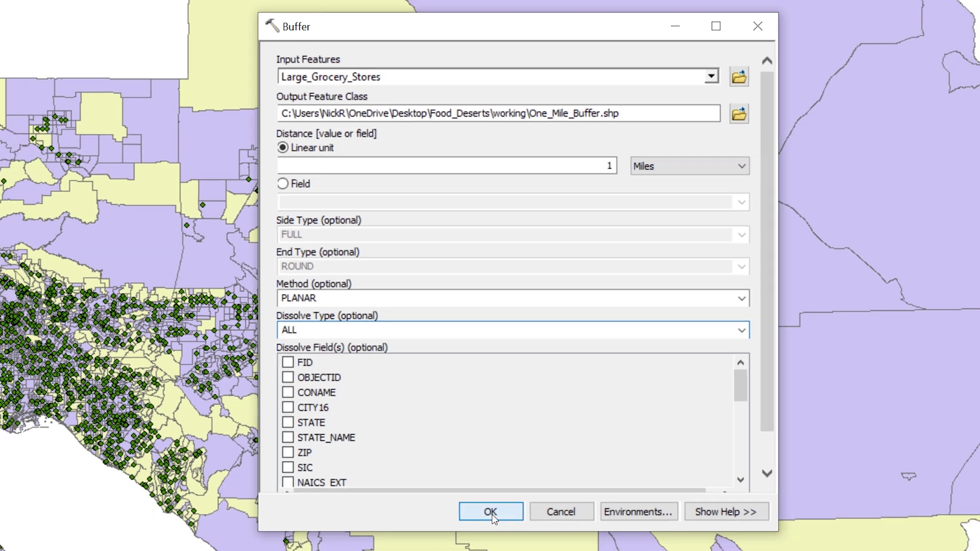
click(491, 512)
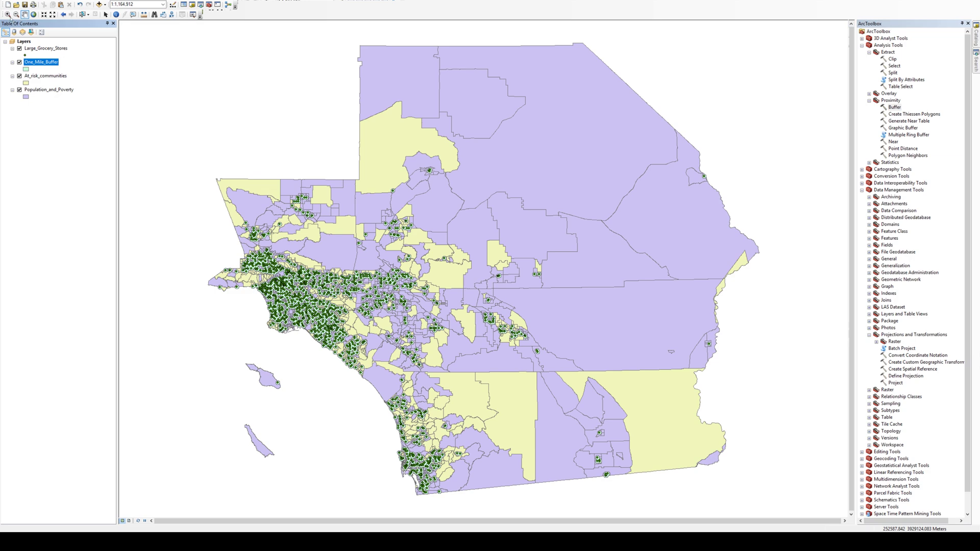
click(8, 15)
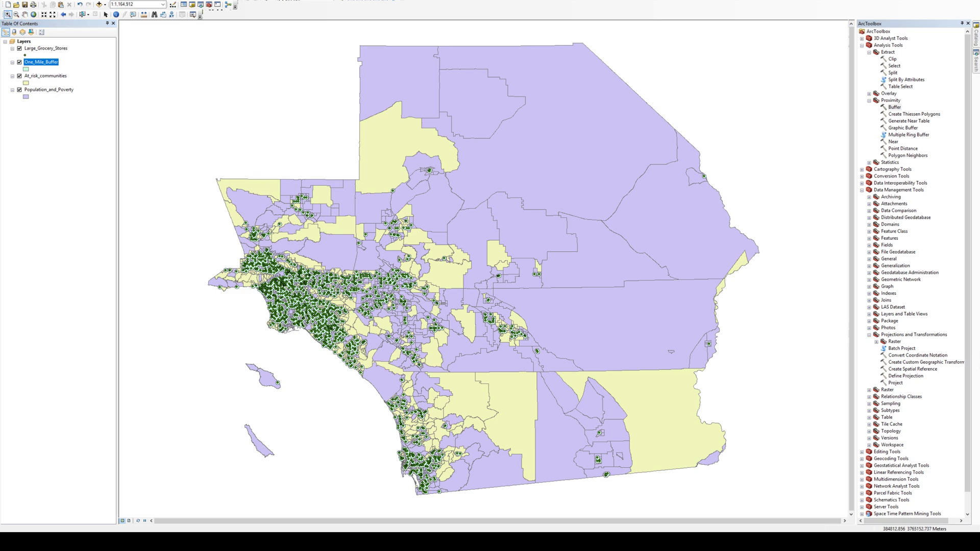
drag(251, 286, 337, 332)
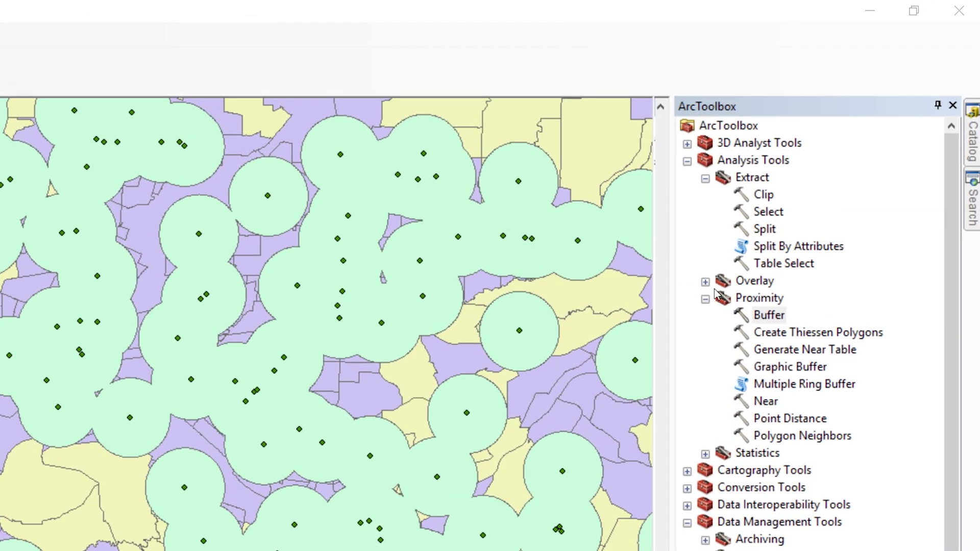
Step: Erase One_Mile_Buffer from At_risk_communities, saving the output as Food_Deserts
click(705, 281)
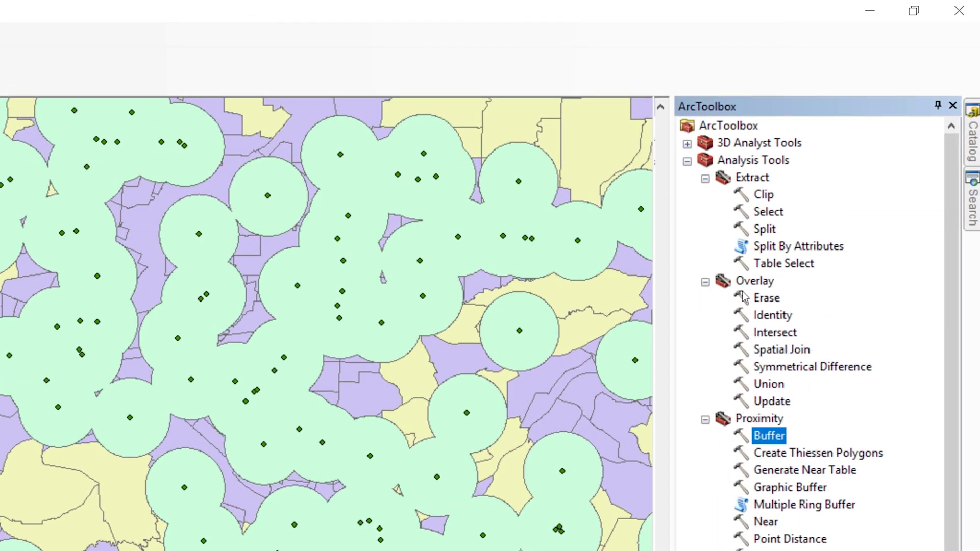
click(764, 299)
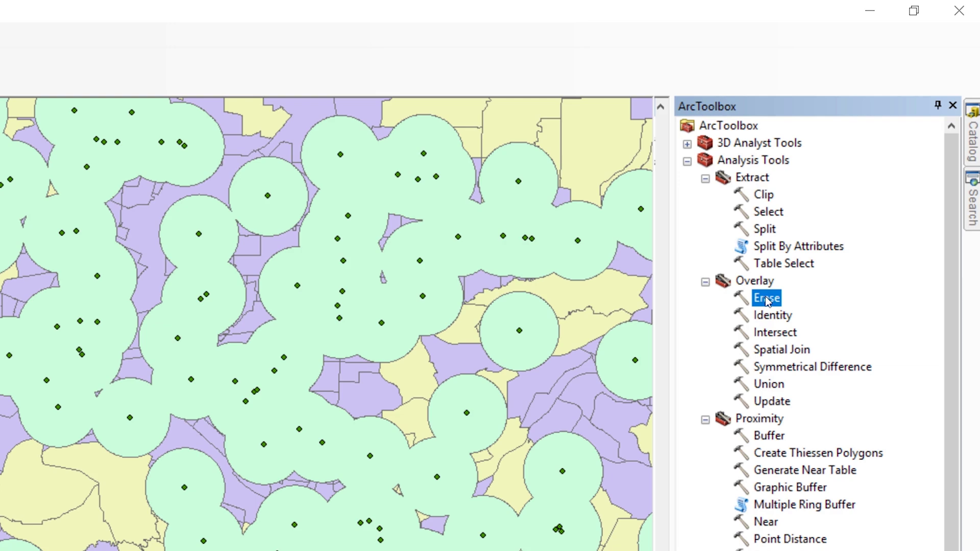
double_click(766, 298)
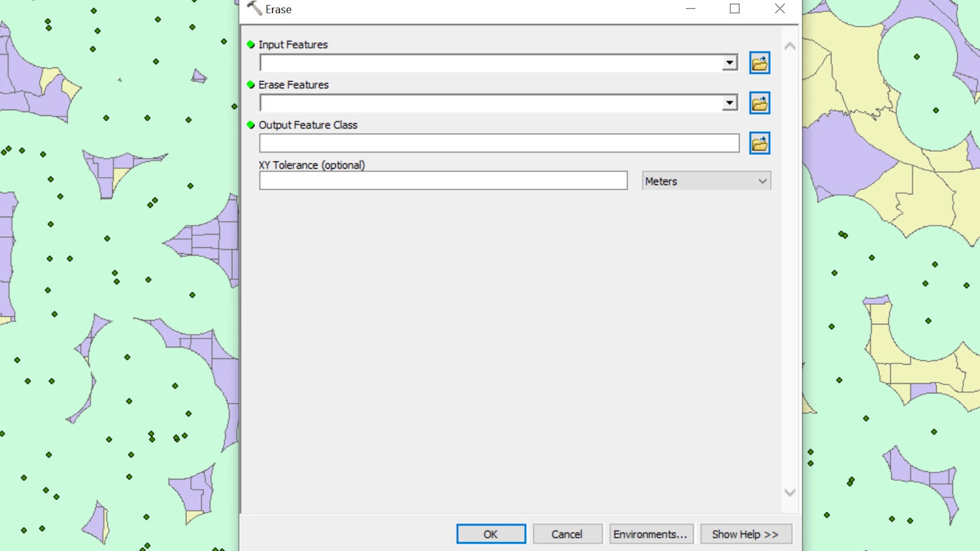
click(729, 64)
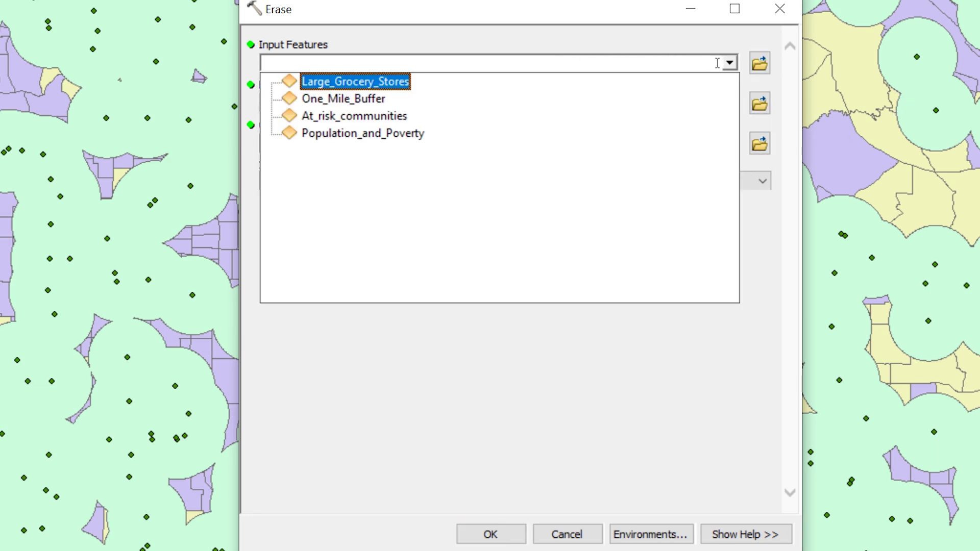
click(666, 115)
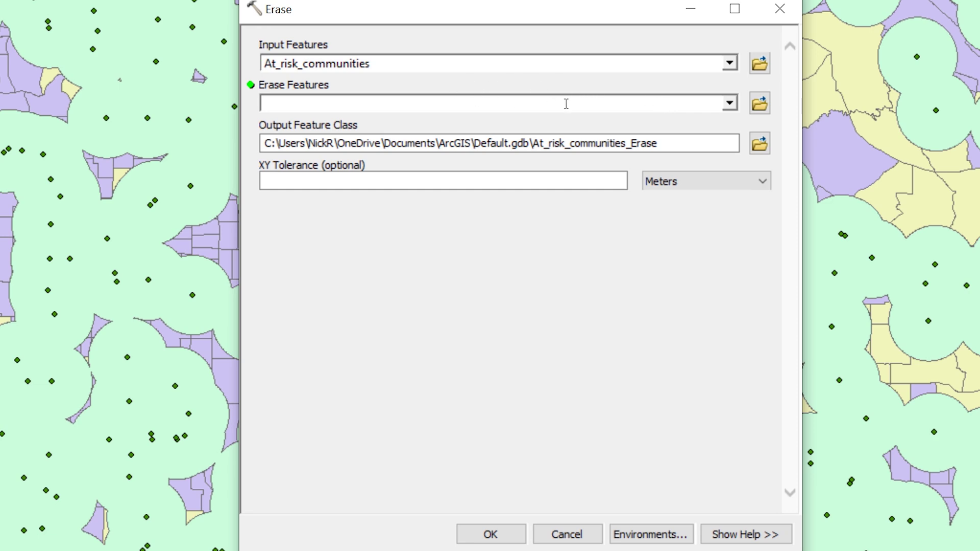
click(729, 103)
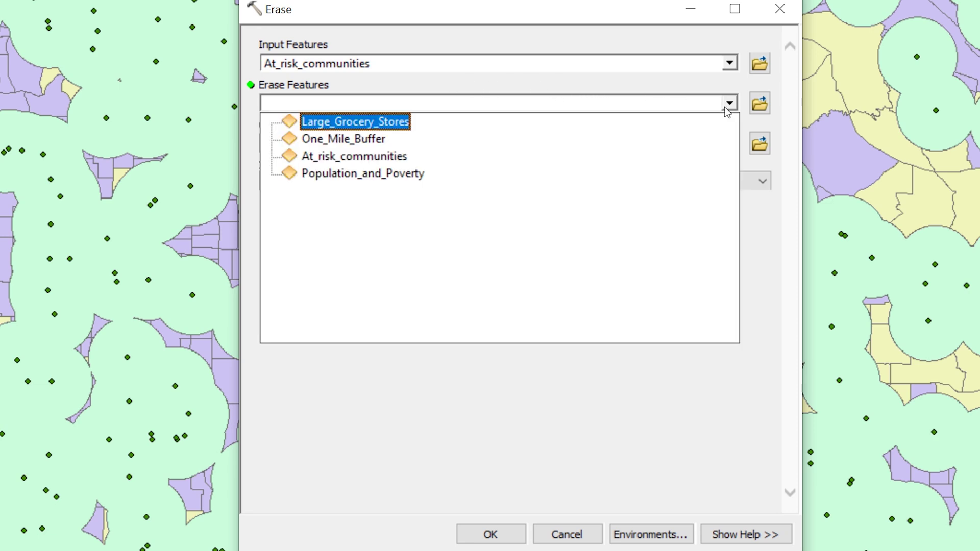
click(691, 139)
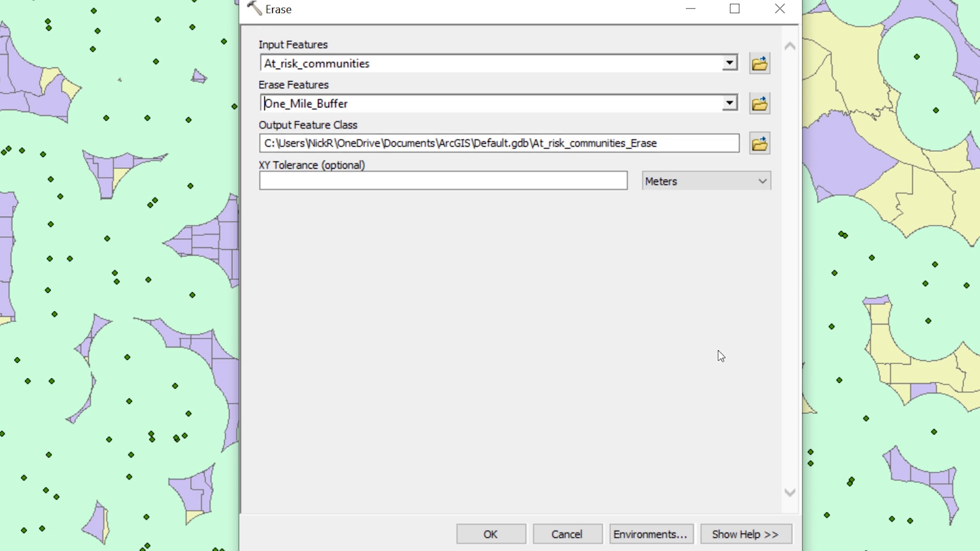
click(759, 143)
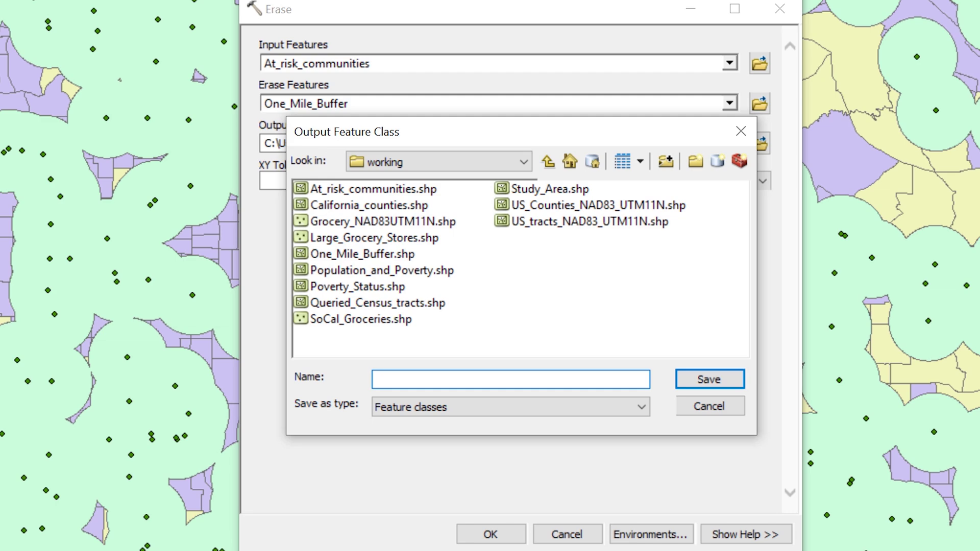
text(Food_Deserts)
click(719, 378)
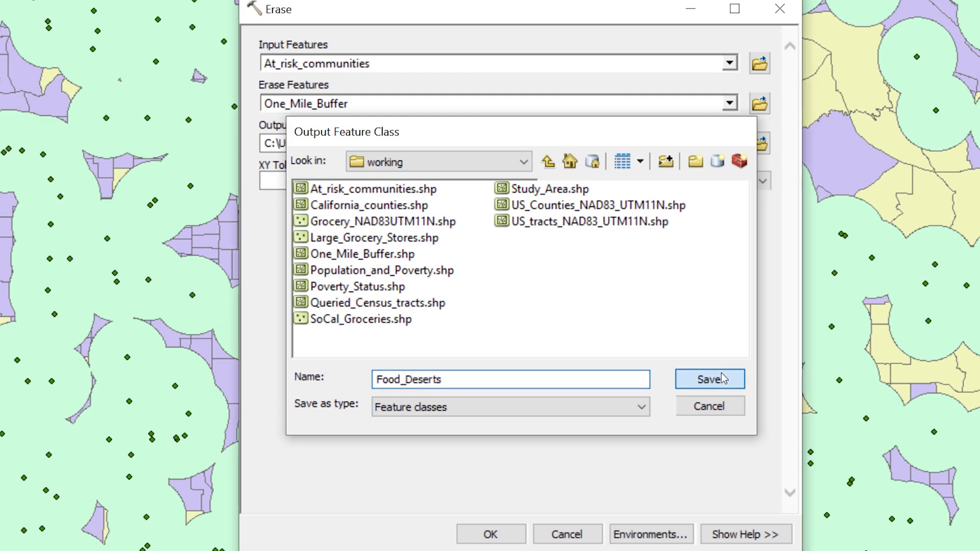
click(506, 532)
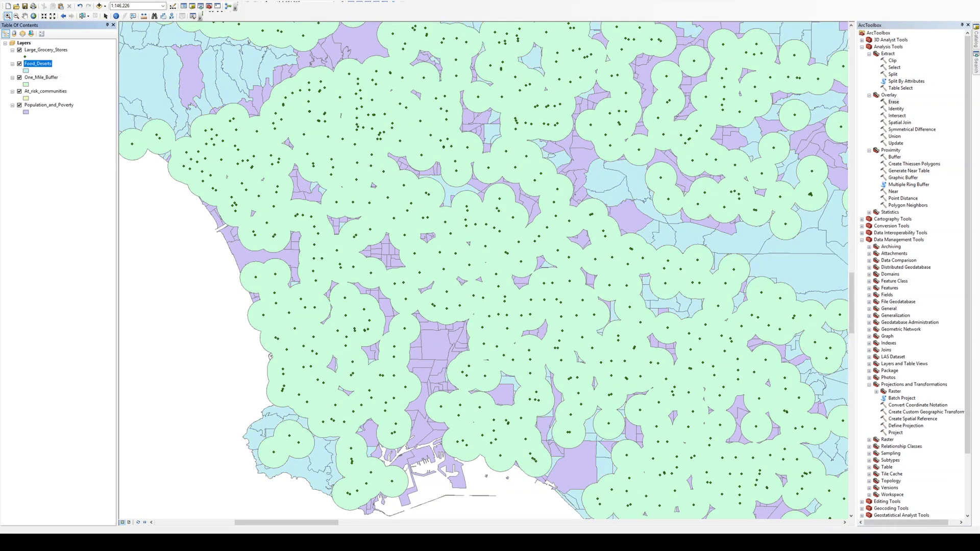
Step: Remove the One_Mile_Buffer and At_risk_communities layers and hide Large_Grocery_Stores
right_click(53, 77)
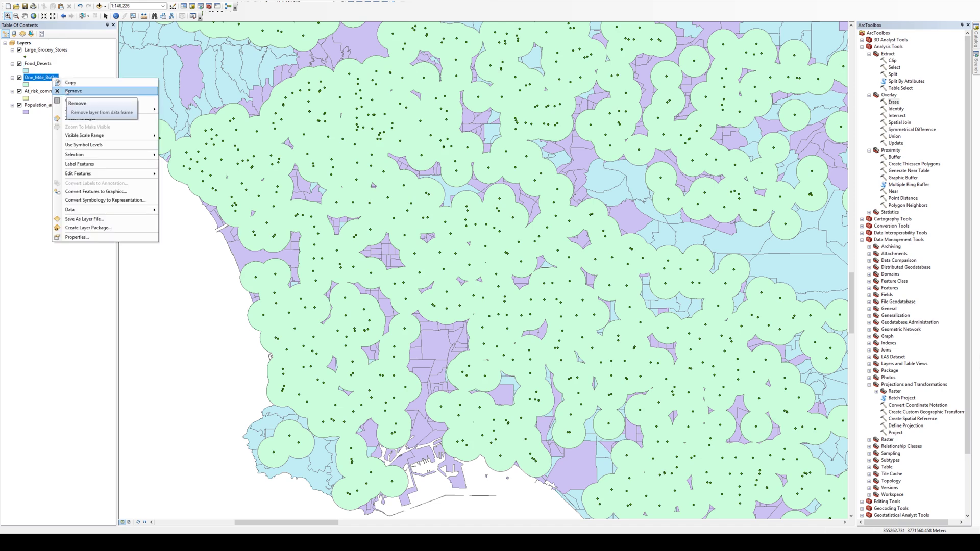
click(76, 90)
right_click(60, 78)
click(80, 91)
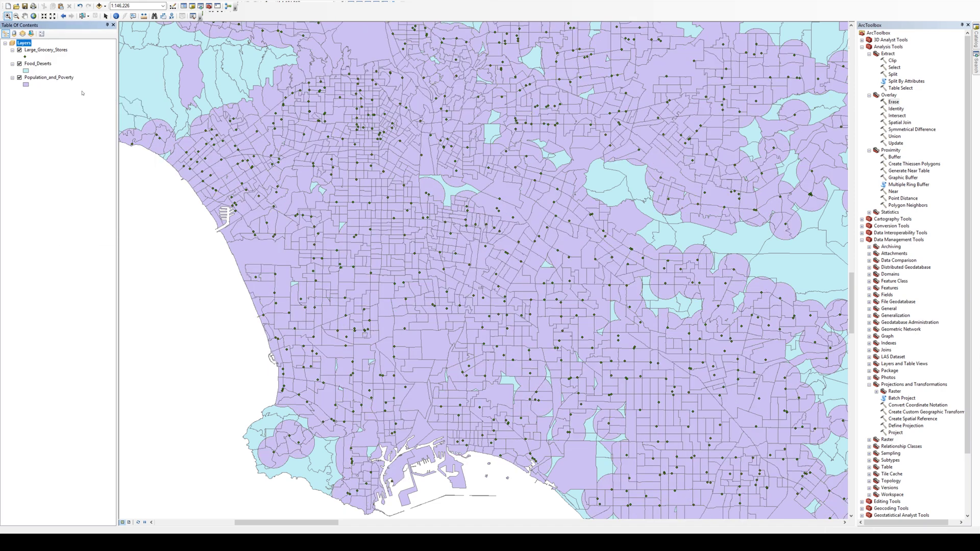
click(20, 50)
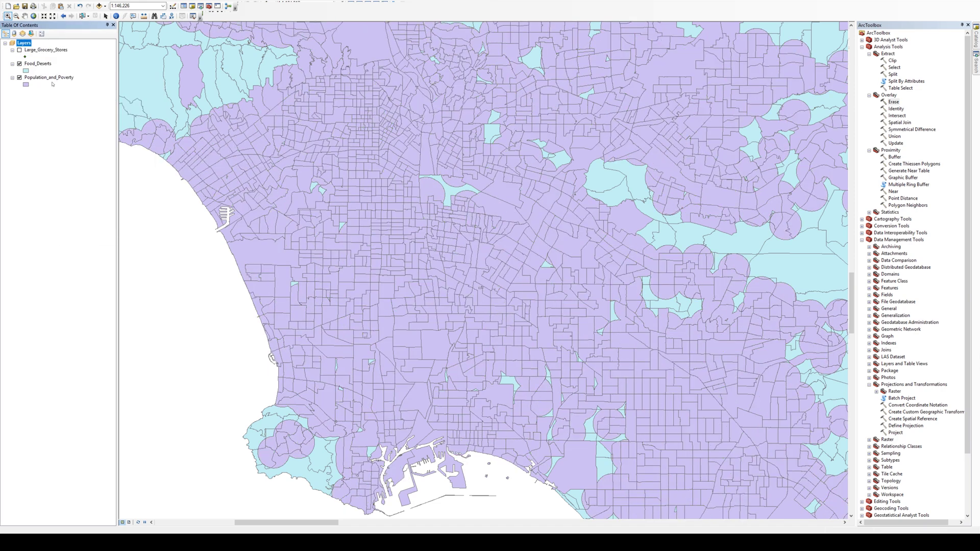